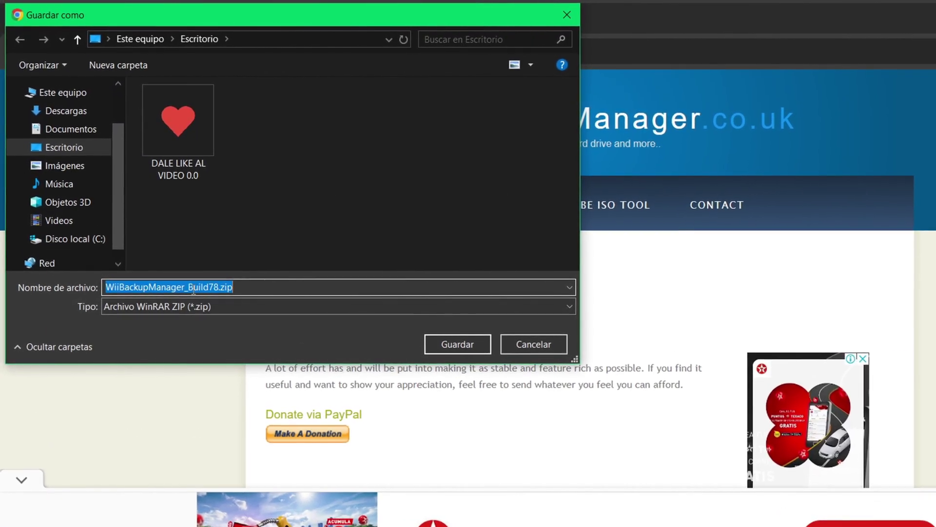
- Save WiiBackupManager_Build78.zip to the desktop and extract it into its own WiiBackupManager_Build78 folder
click(435, 342)
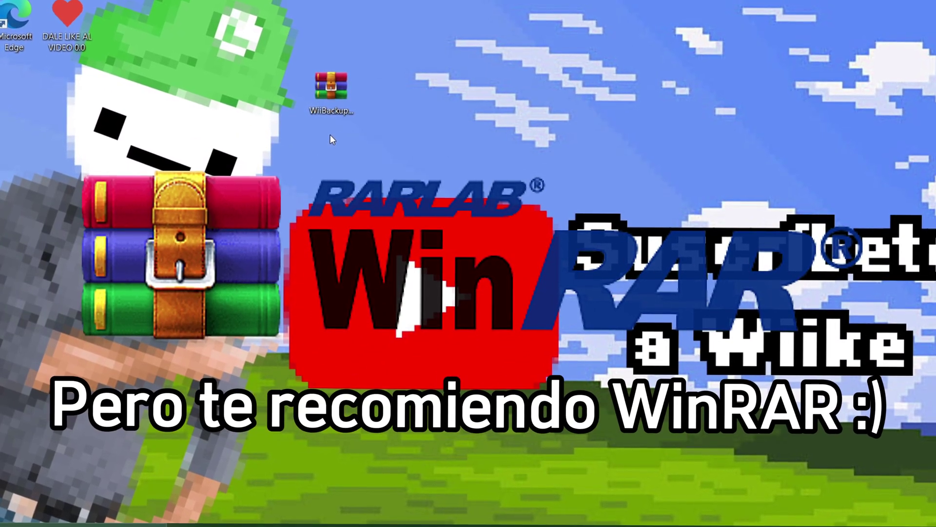
click(331, 93)
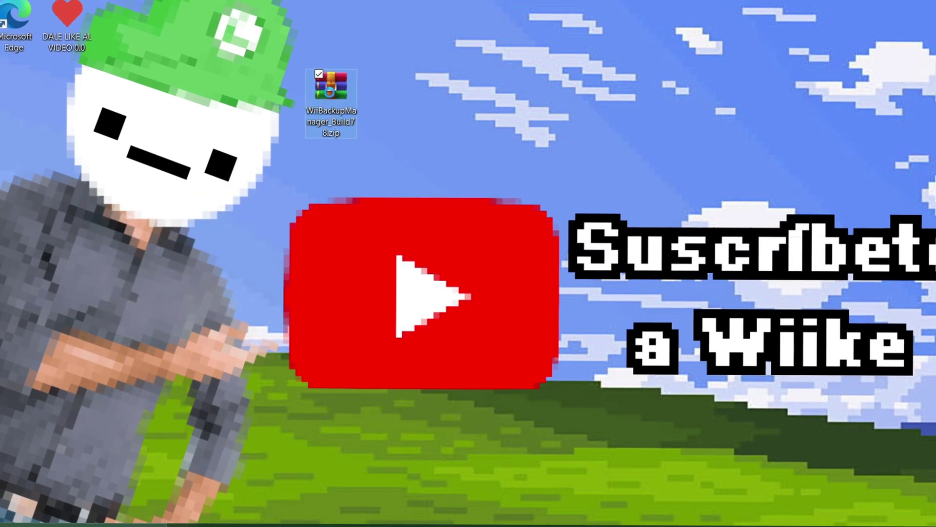
right_click(330, 92)
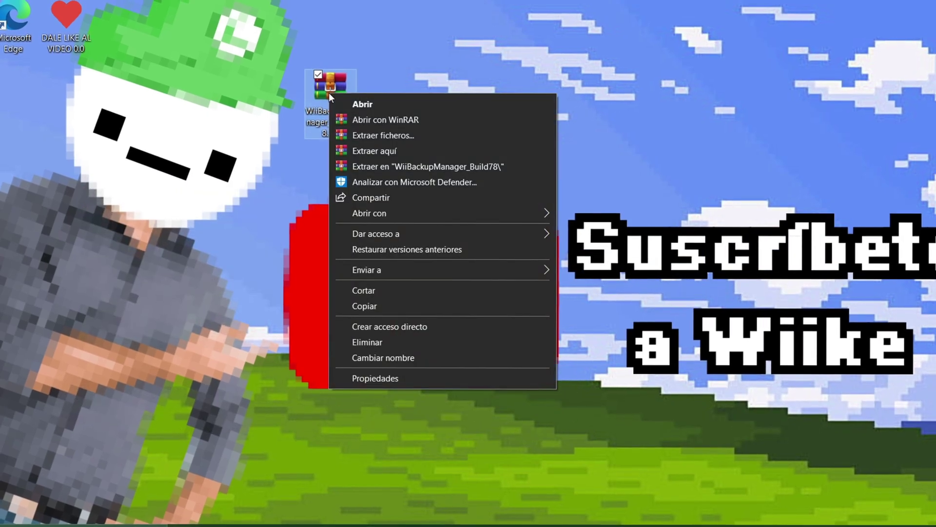
click(417, 166)
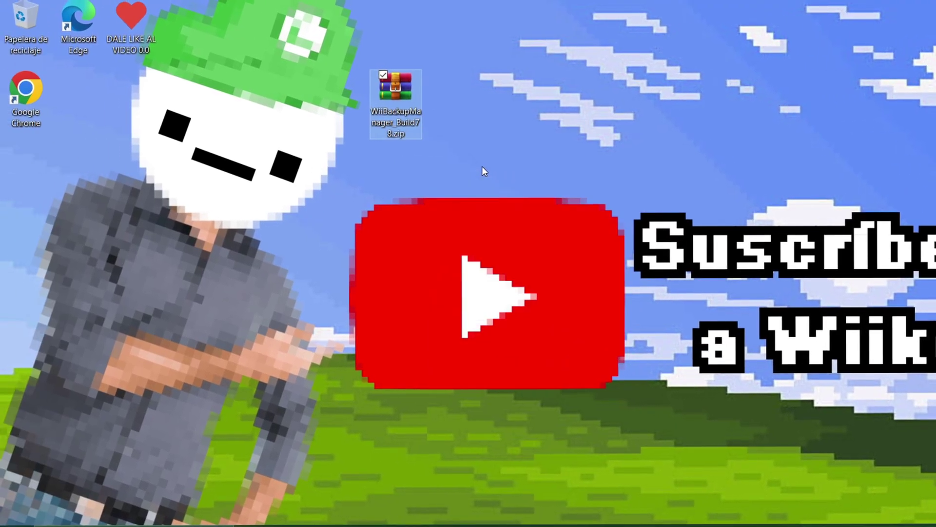
- Place the extracted WiiBackupManager_Build78 folder next to the archive on the desktop and open it
drag(30, 178, 448, 104)
double_click(448, 103)
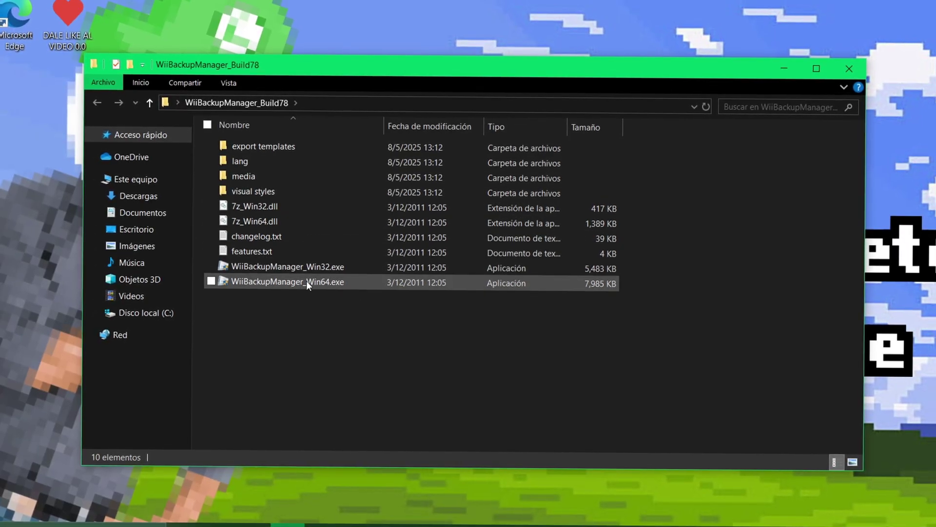
- Open the properties of Este equipo and check the system type to see which program version suits the computer
right_click(152, 186)
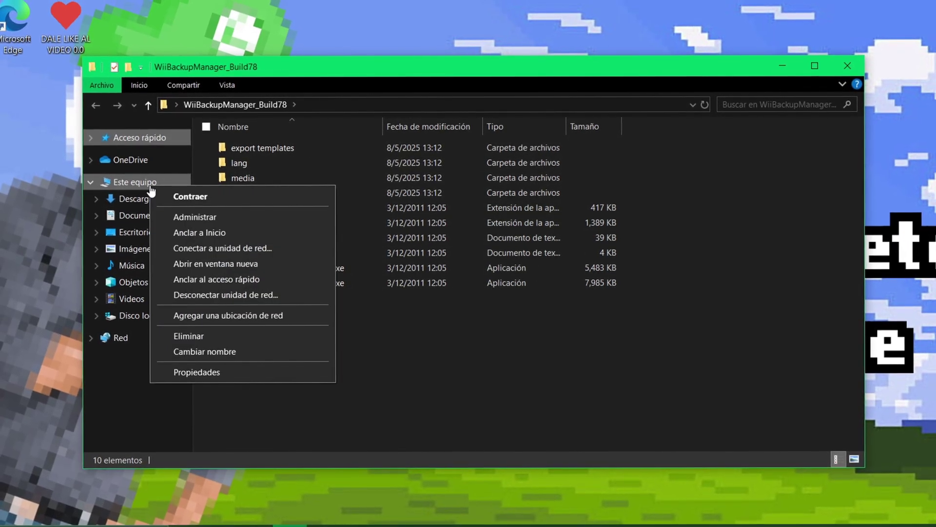
click(233, 374)
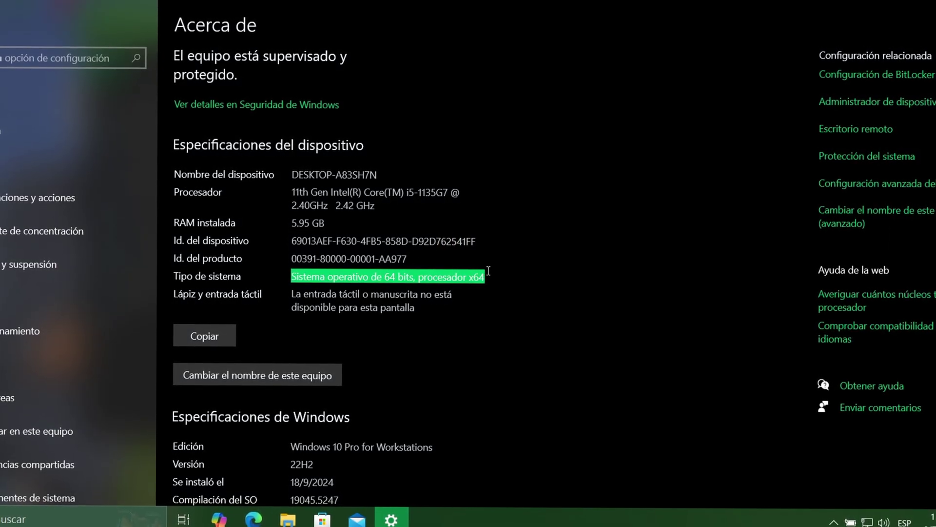
click(377, 277)
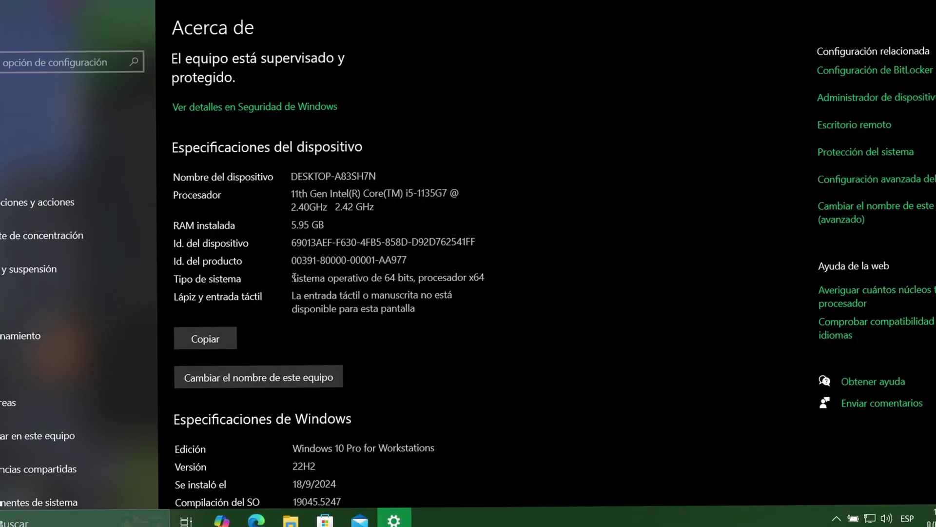
drag(316, 277, 487, 277)
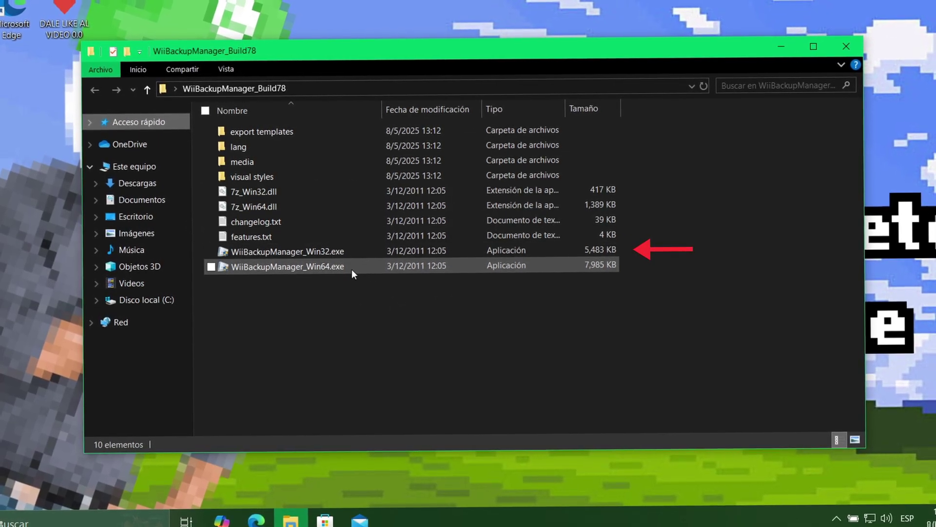
- Launch WiiBackupManager_Win64.exe with elevated rights and allow it to make changes to the device
mouse_move(369, 268)
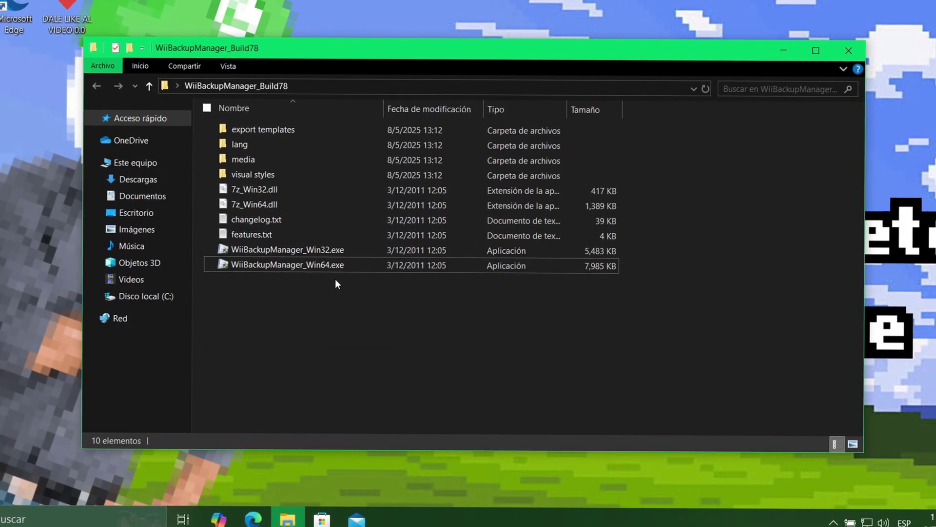
right_click(326, 267)
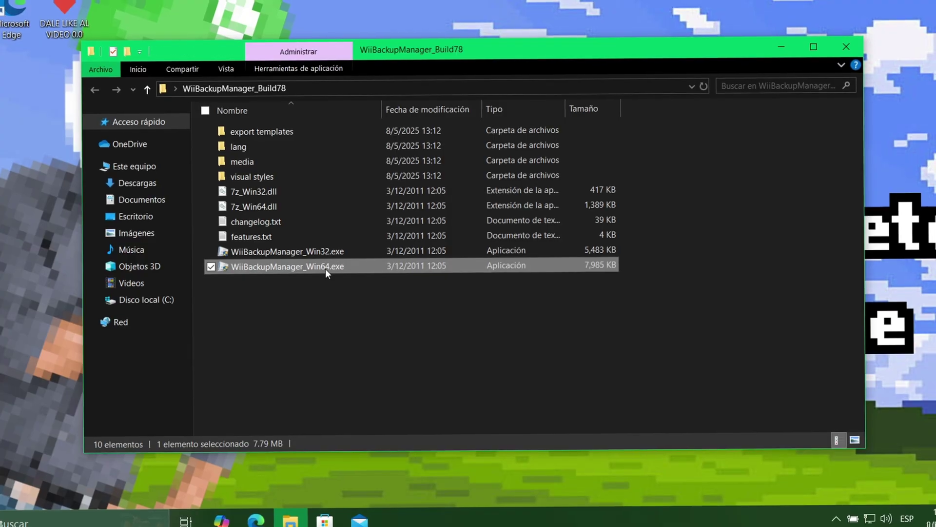
click(400, 191)
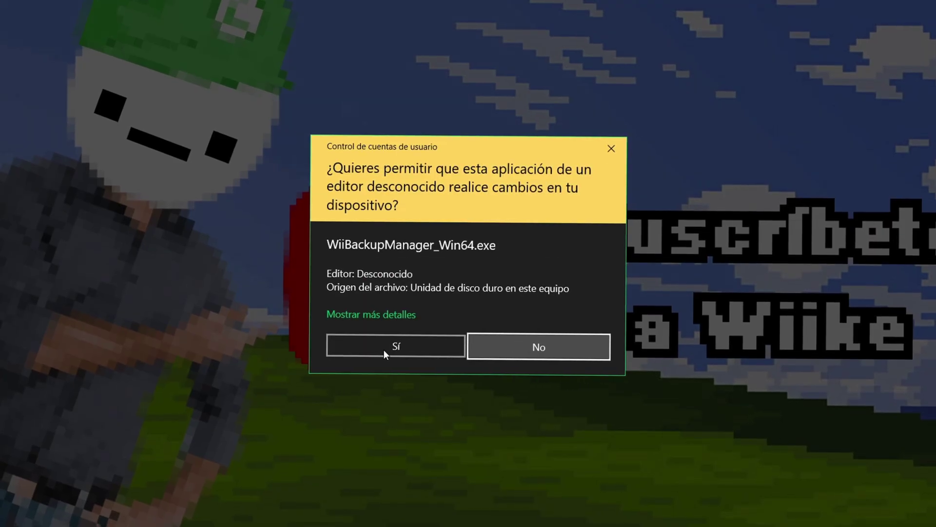
click(384, 350)
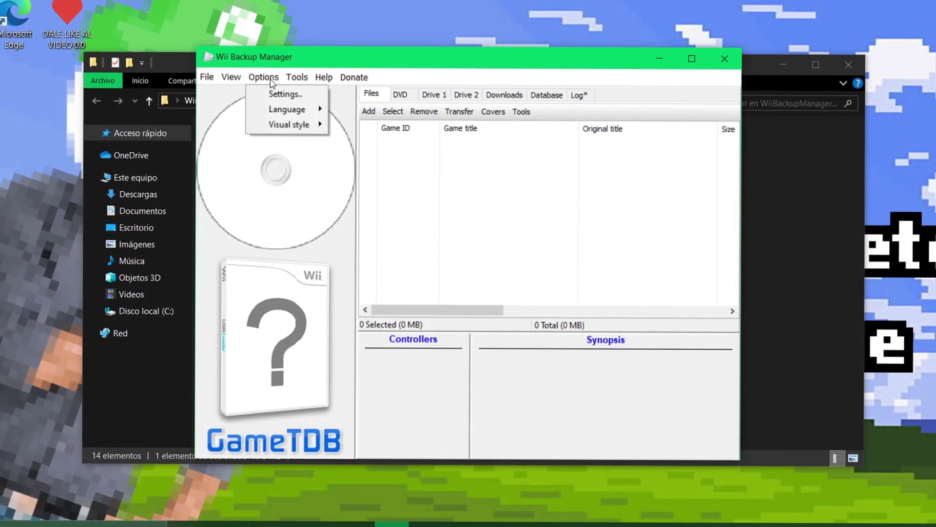
- Change the Wii Backup Manager interface language to Español
click(283, 111)
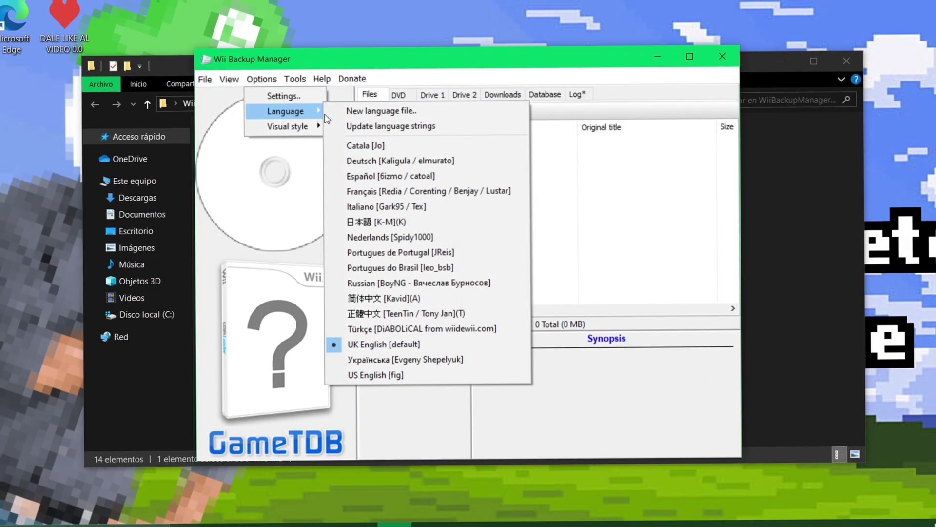
click(376, 181)
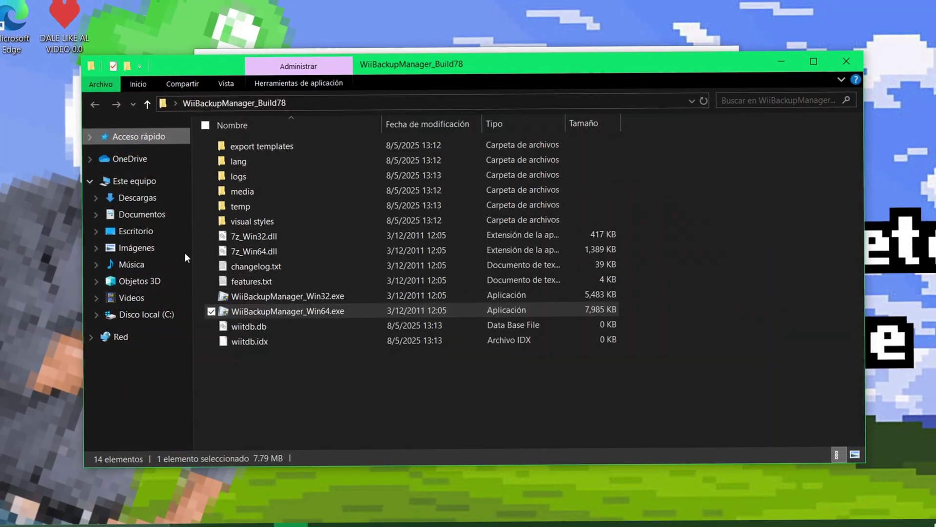
- Check the file system of the USB drive (E:) in its properties in File Explorer, closing the properties when done
click(158, 181)
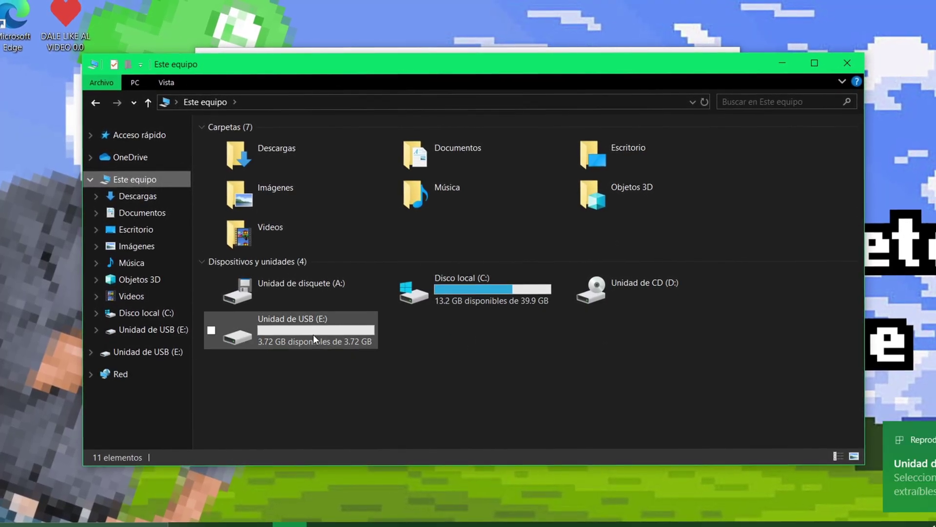
right_click(313, 336)
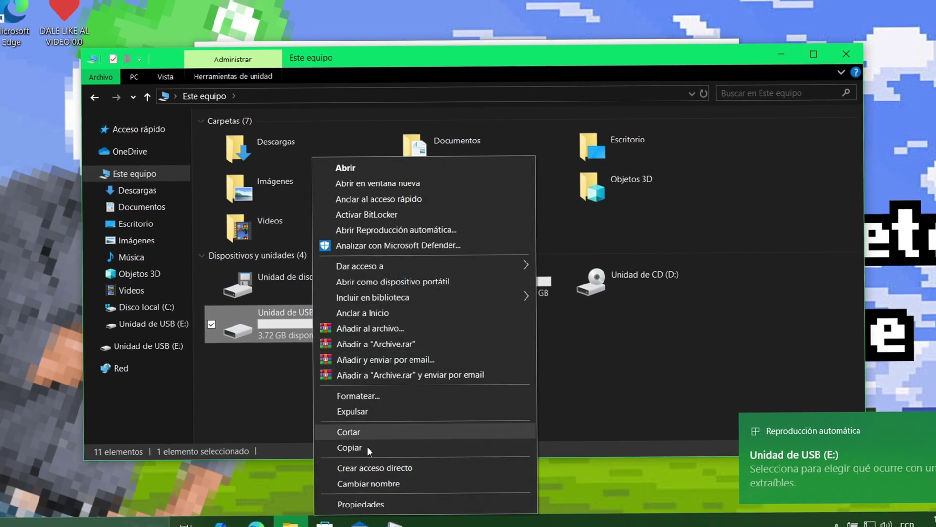
click(374, 504)
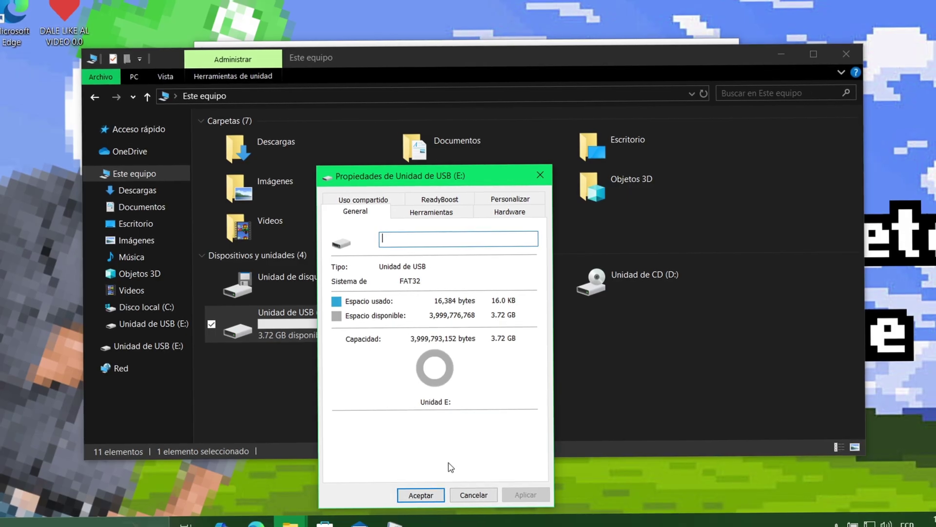
click(539, 175)
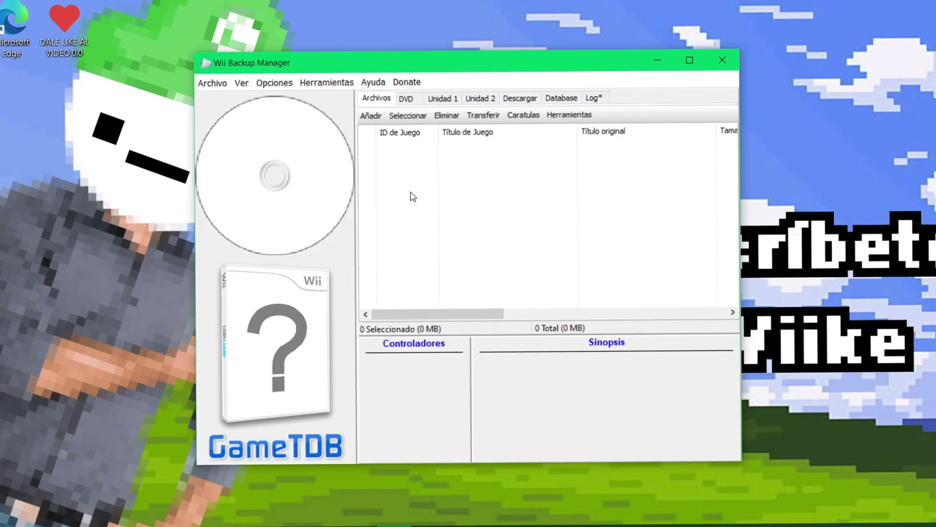
- In Wii Backup Manager, set up a drive format for Unidad (E:) with the FAT32 file system and Auto cluster size
click(329, 84)
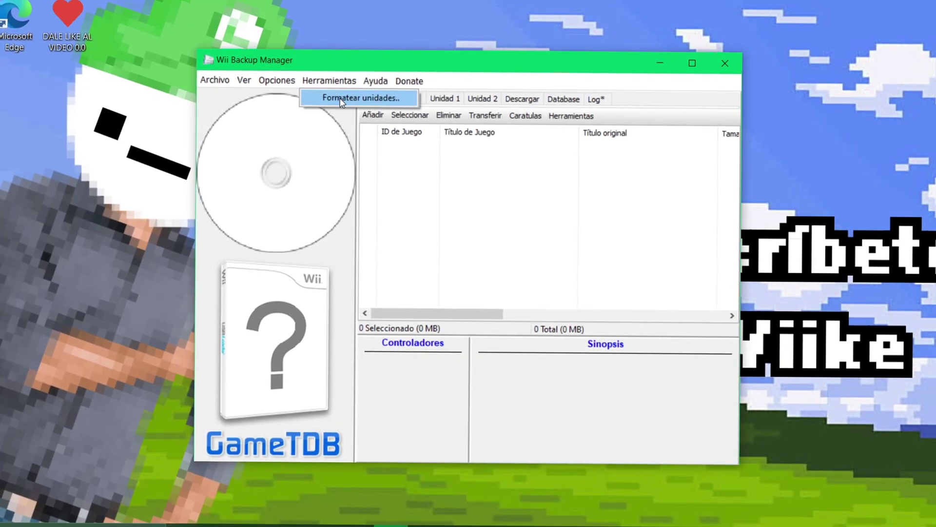
click(340, 98)
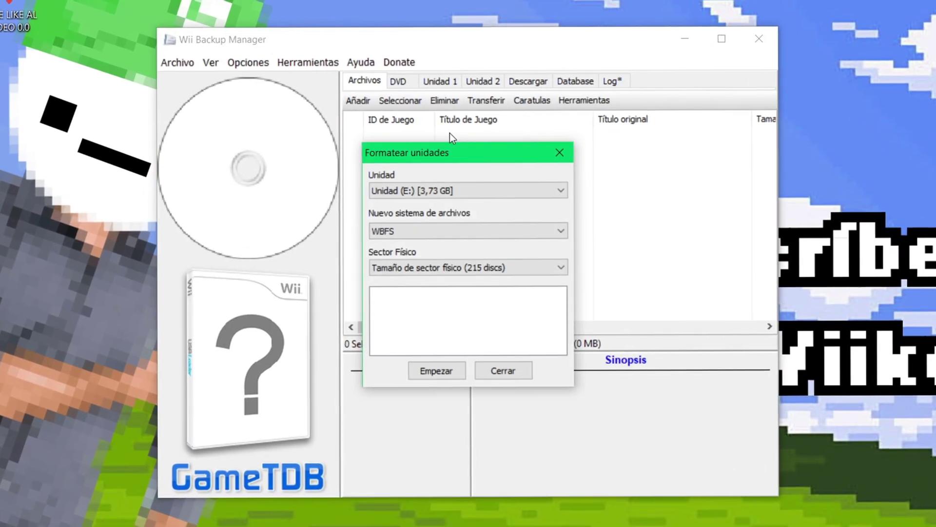
click(439, 193)
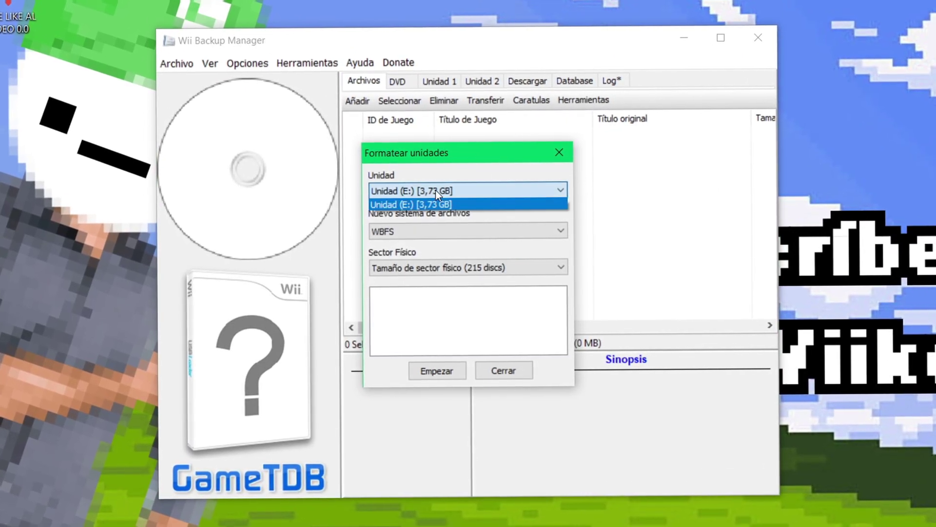
click(436, 190)
click(422, 191)
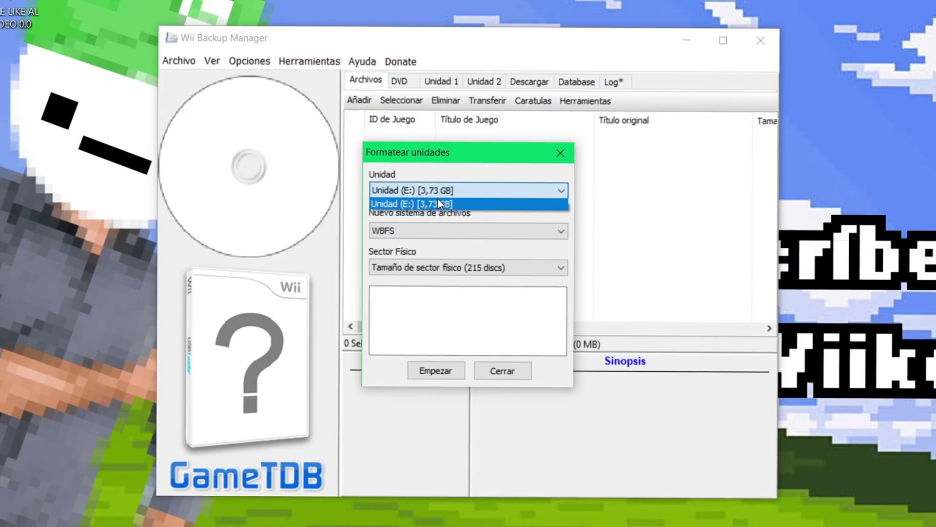
click(442, 206)
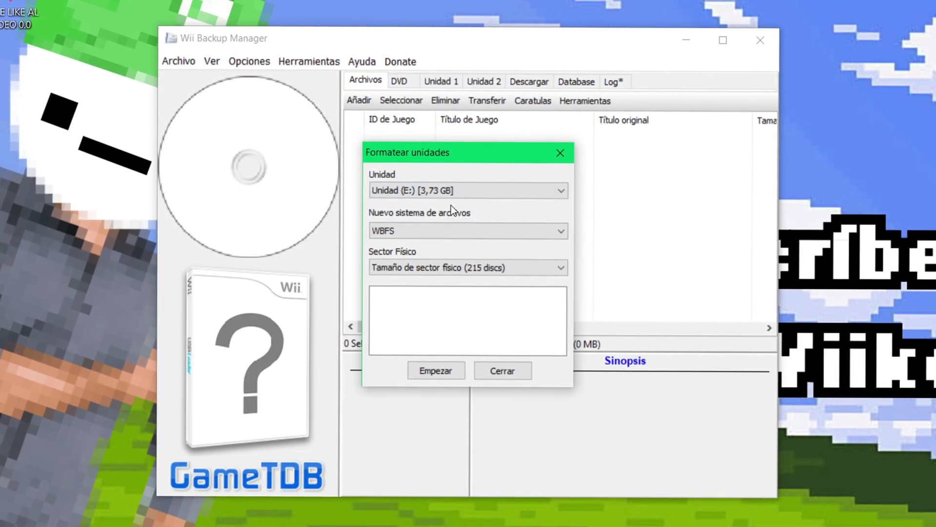
click(480, 231)
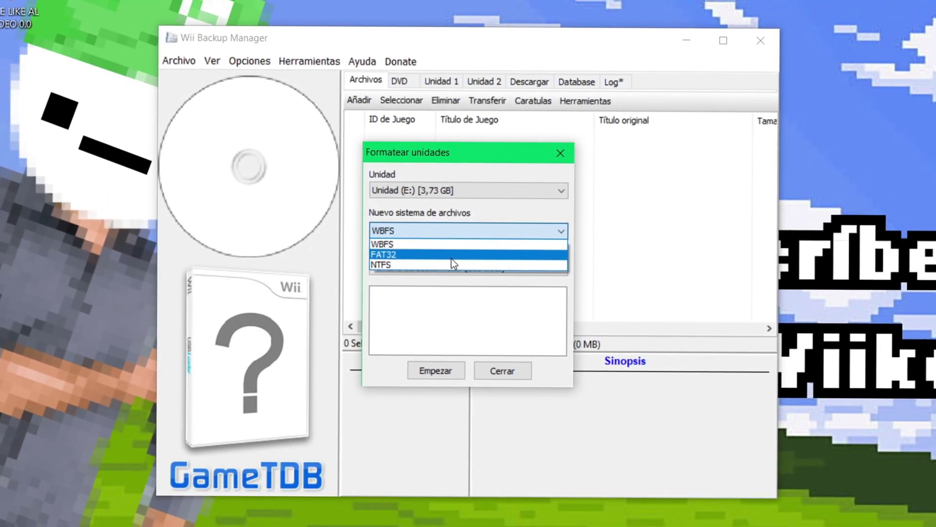
click(450, 255)
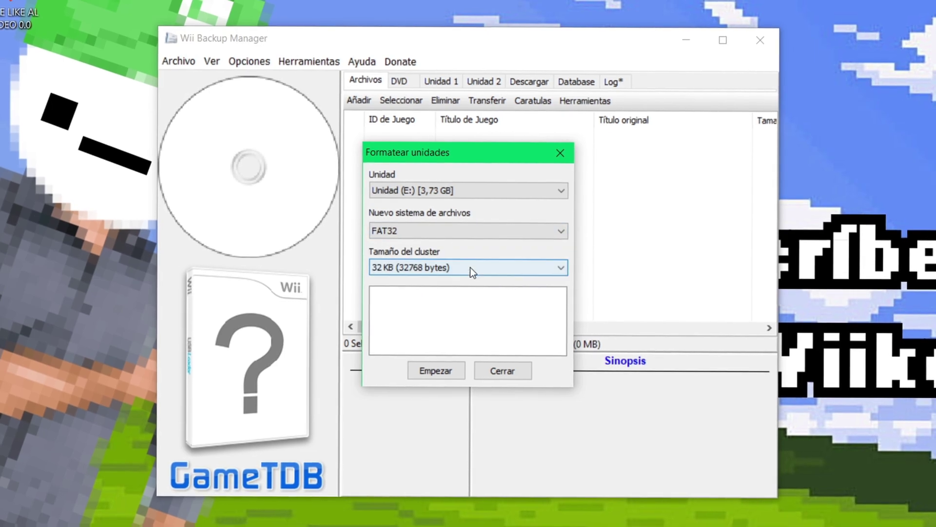
click(470, 267)
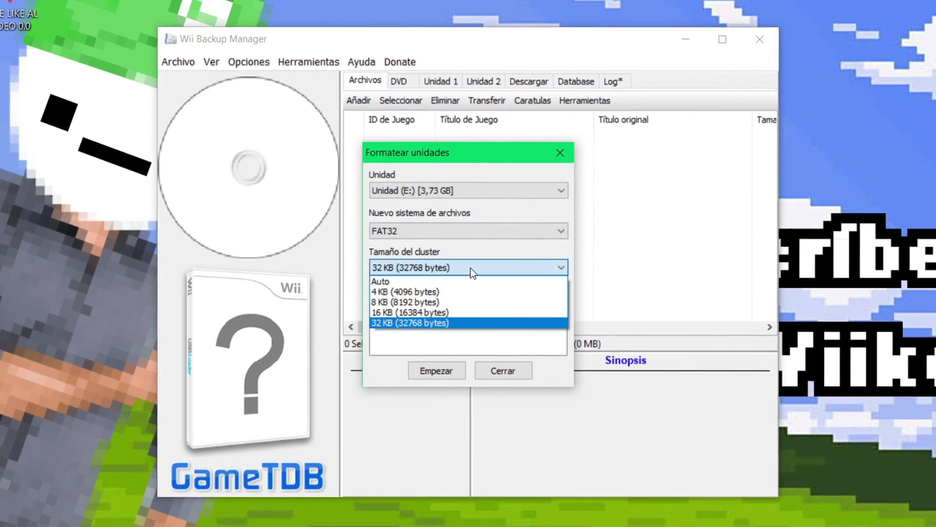
click(442, 283)
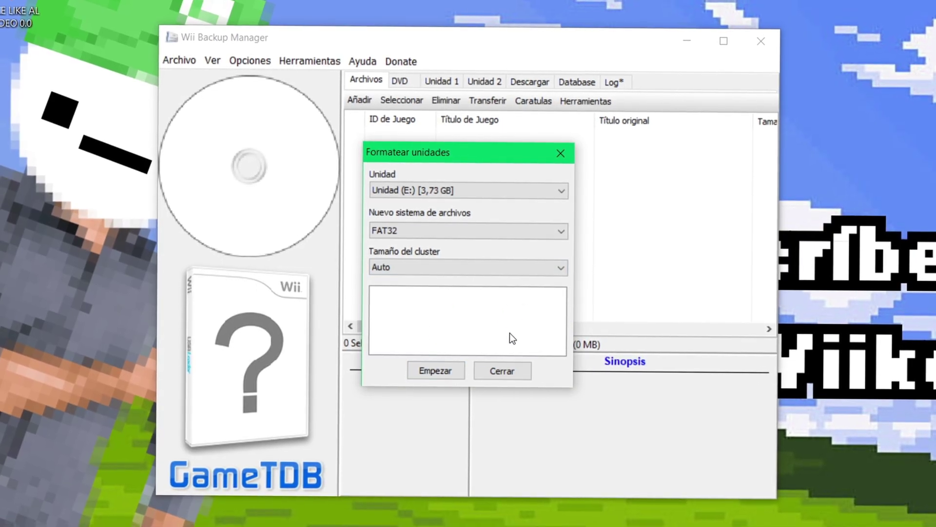
- Format the E: drive, accepting the erasure of its data, and close the format dialog
click(444, 370)
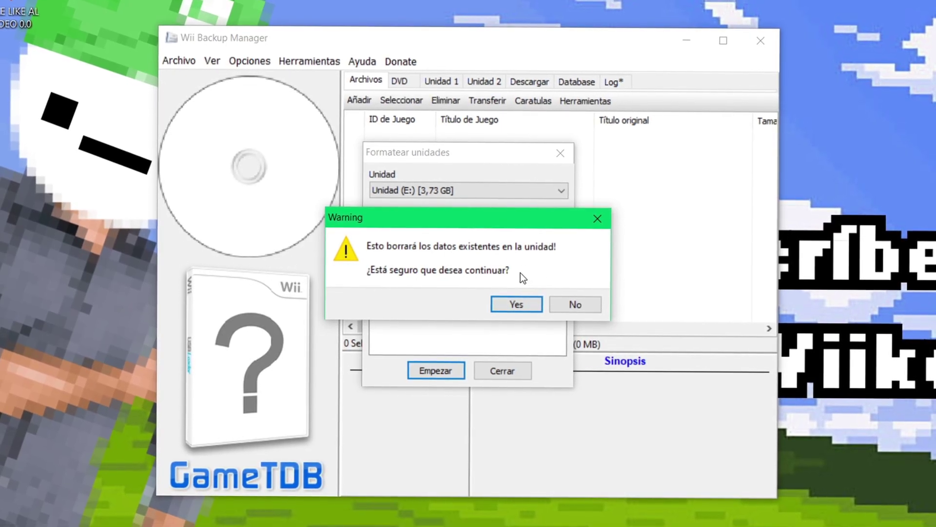
click(511, 303)
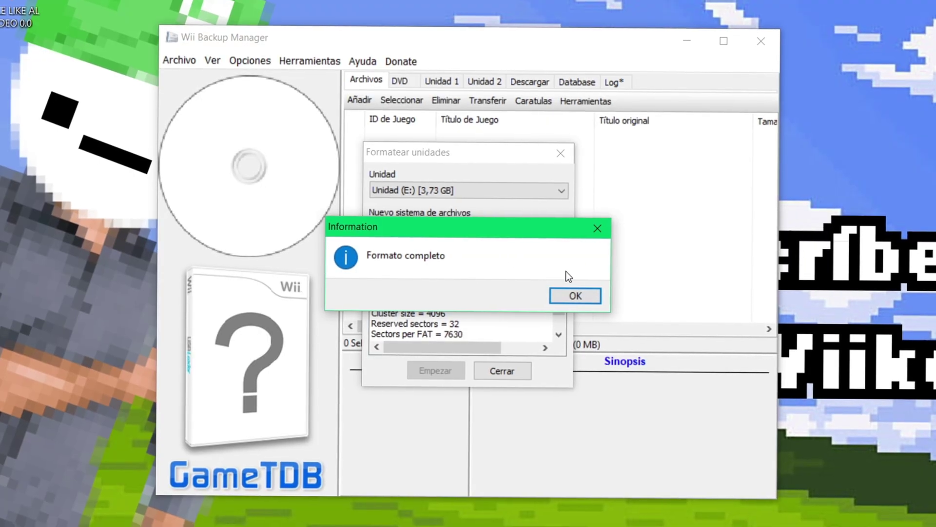
click(575, 296)
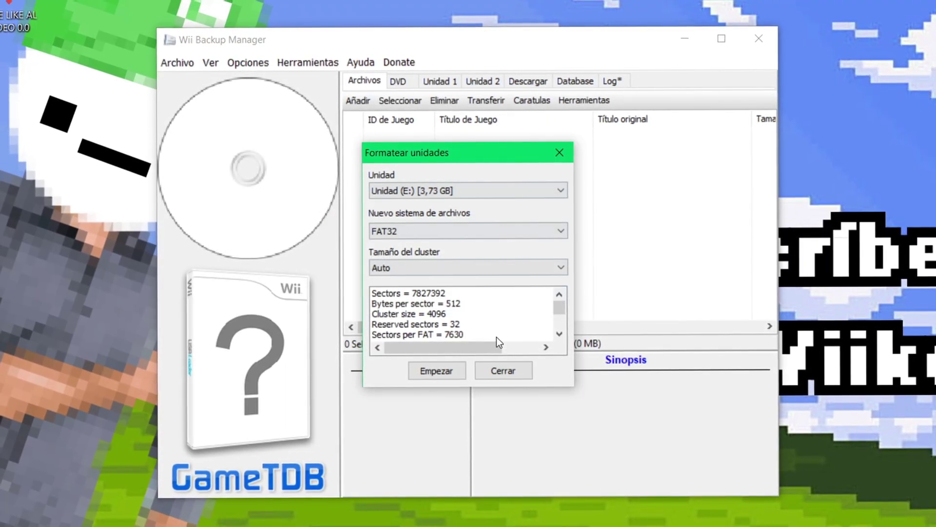
click(501, 372)
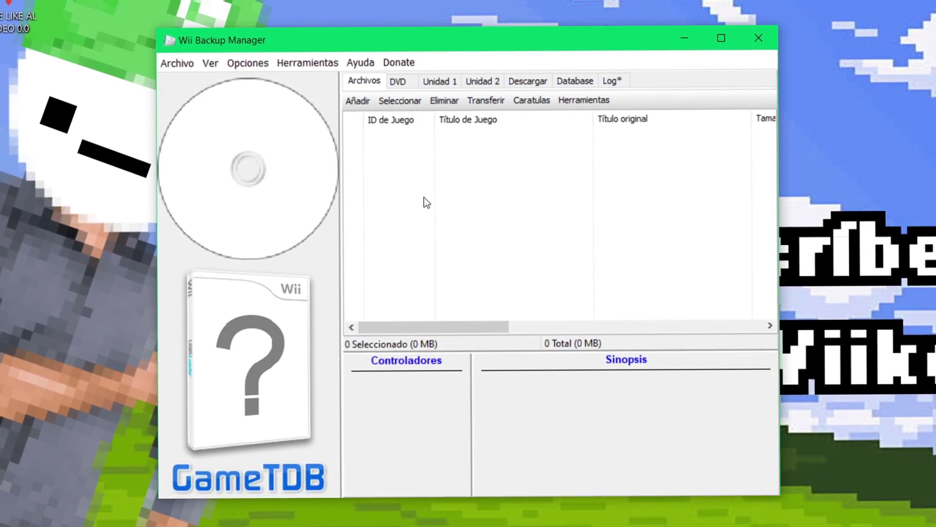
- Start adding game files to the Archivos list and browse to the Descargas folder
click(359, 100)
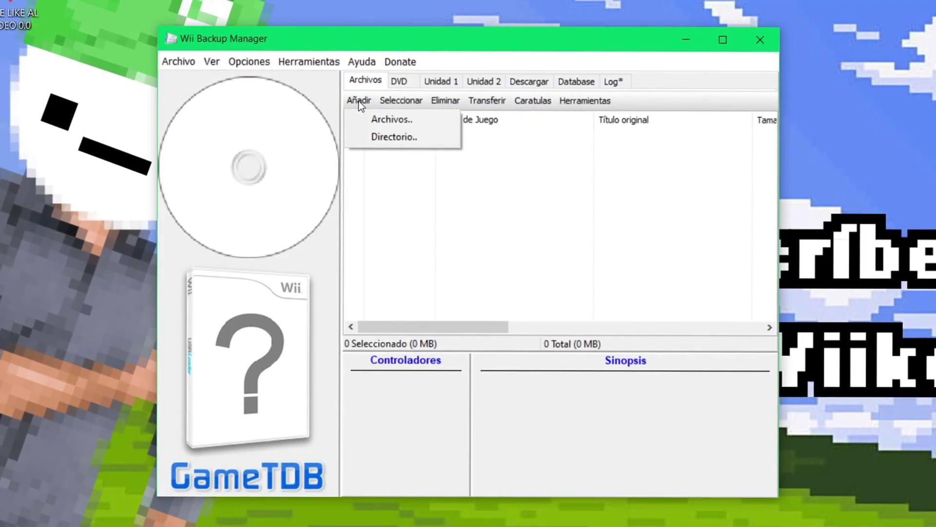
click(396, 121)
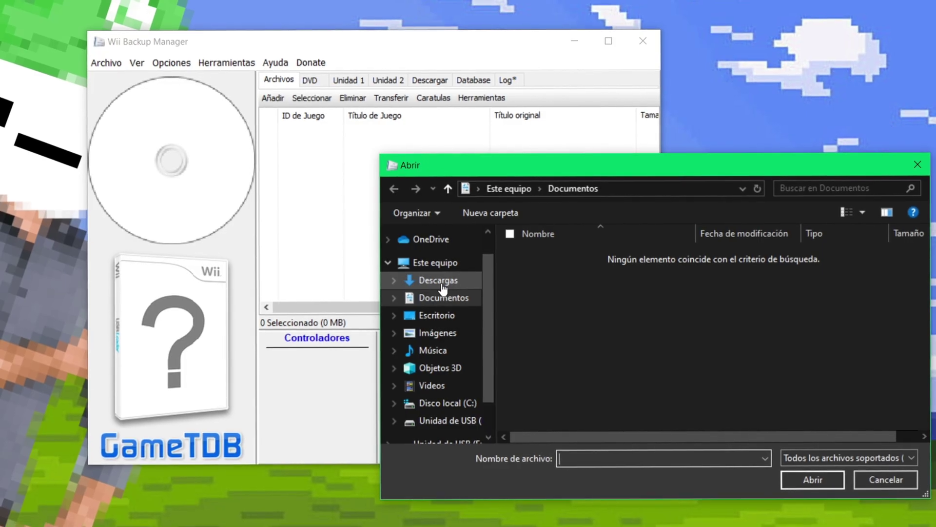
click(443, 282)
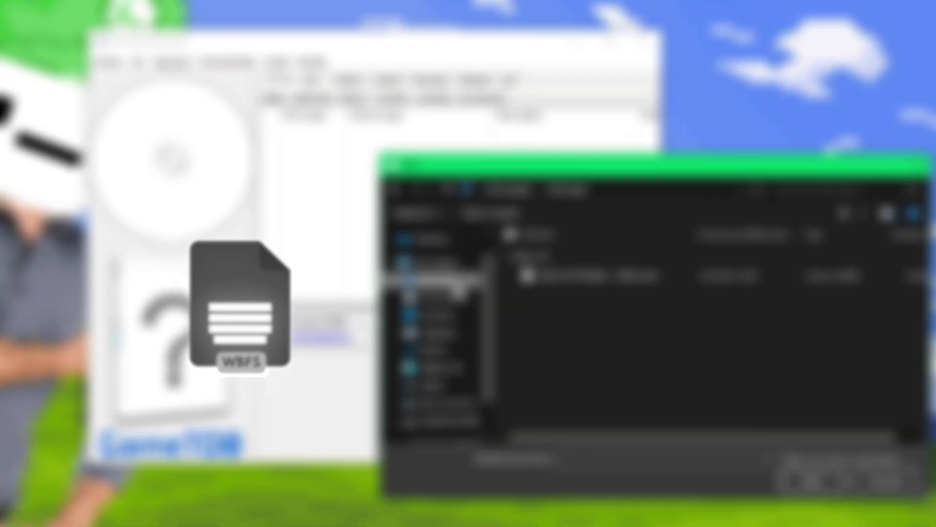